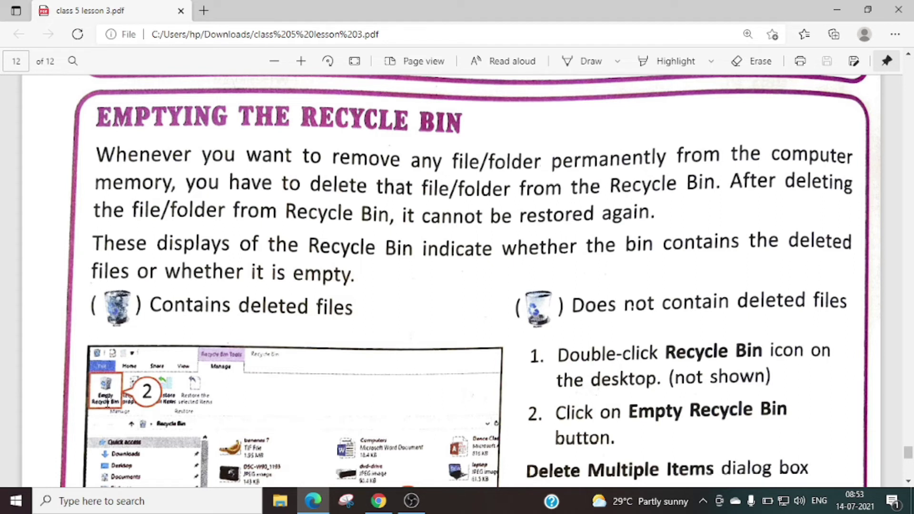
# Step: Read the lesson PDF's sections on emptying the Recycle Bin and searching files through the end of page 12
pyautogui.scroll(-5, 331, 352)
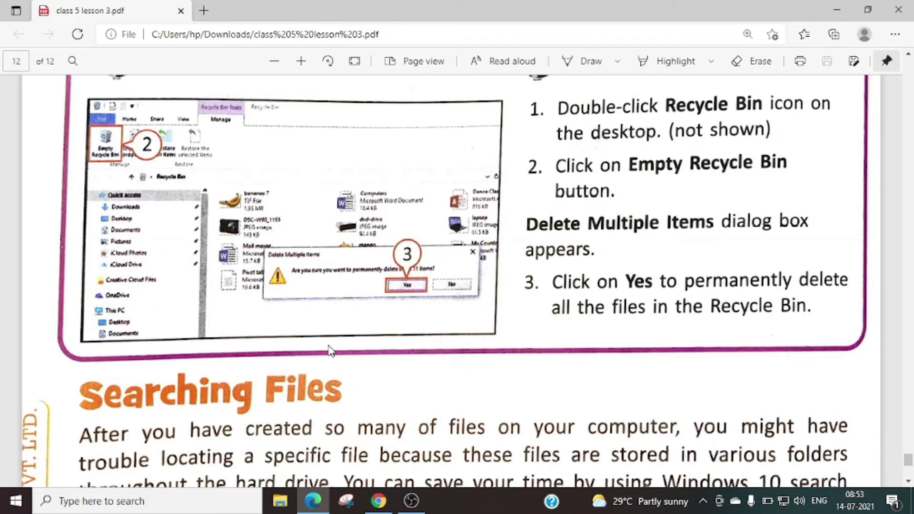
pyautogui.scroll(-6, 331, 352)
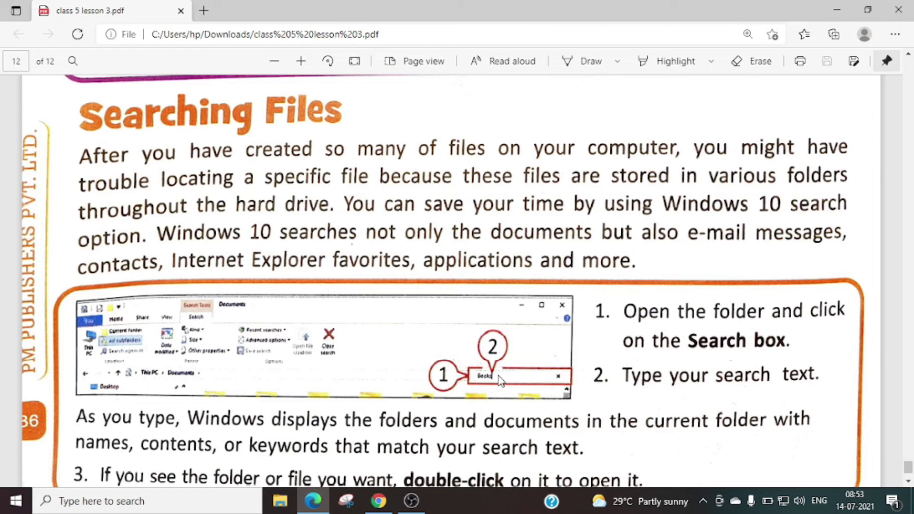
pyautogui.scroll(-2, 499, 376)
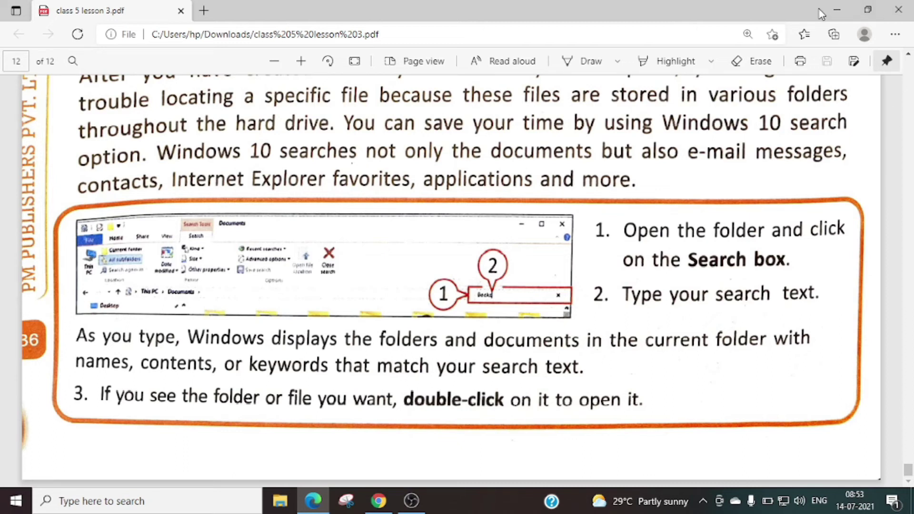
# Step: Minimize the PDF, WhatsApp and OBS windows to clear the desktop
pyautogui.click(850, 10)
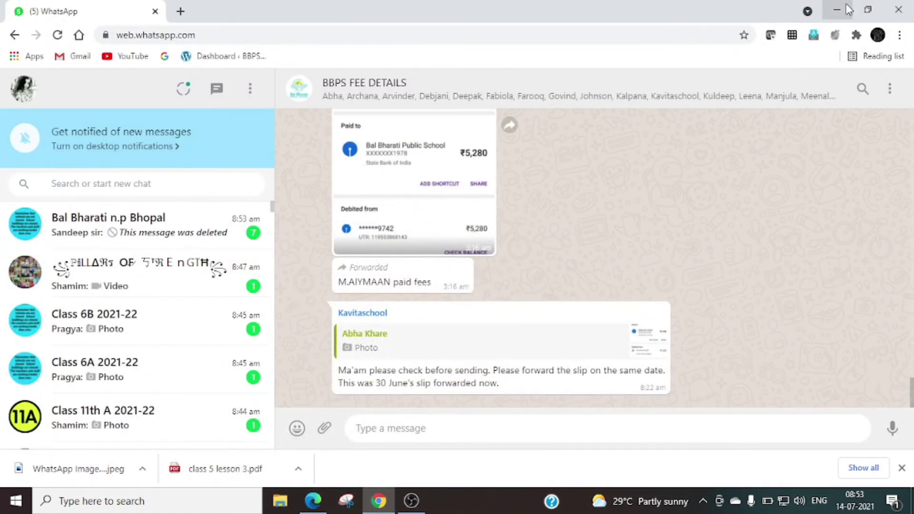
pyautogui.click(846, 9)
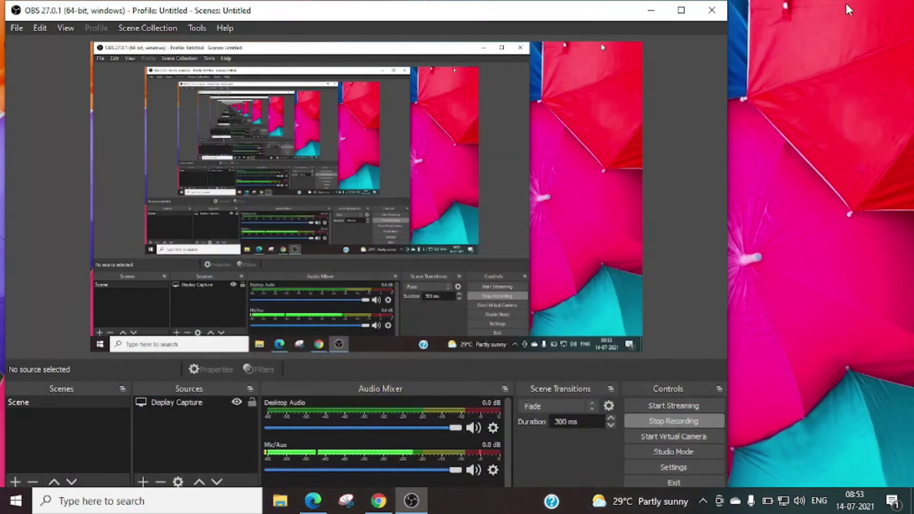
pyautogui.click(652, 10)
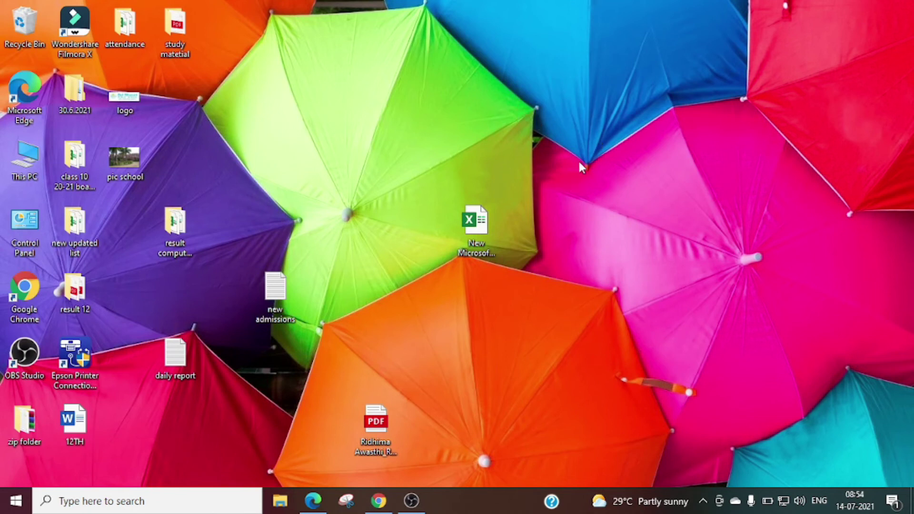
# Step: Create a new folder on the desktop and name it MYFILES
pyautogui.rightClick(592, 153)
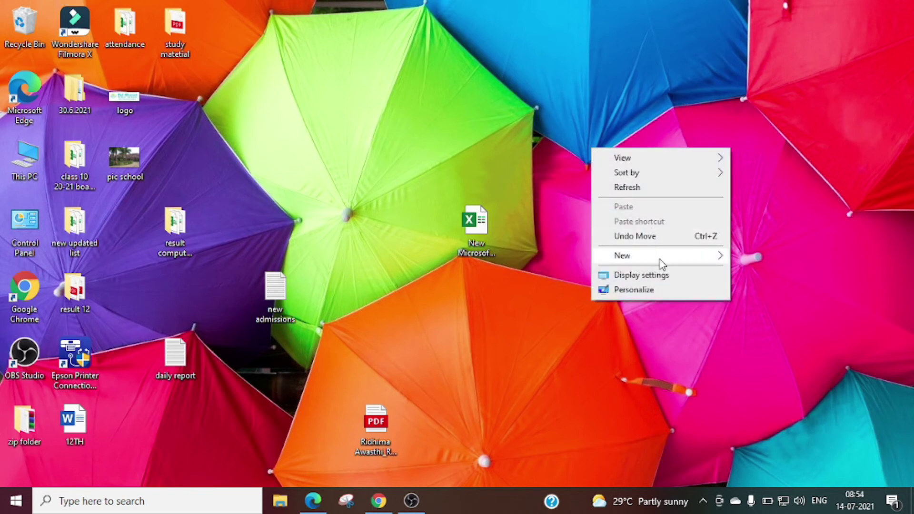
pyautogui.moveTo(662, 262)
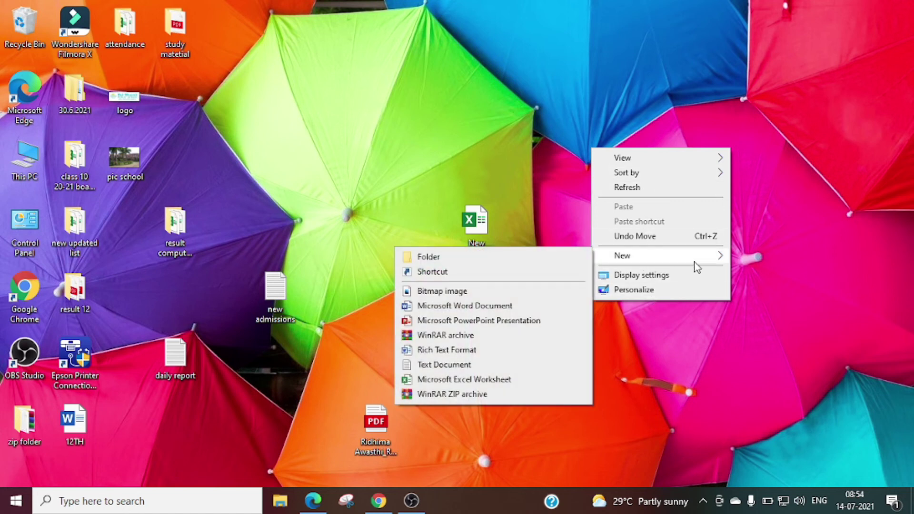
pyautogui.moveTo(712, 260)
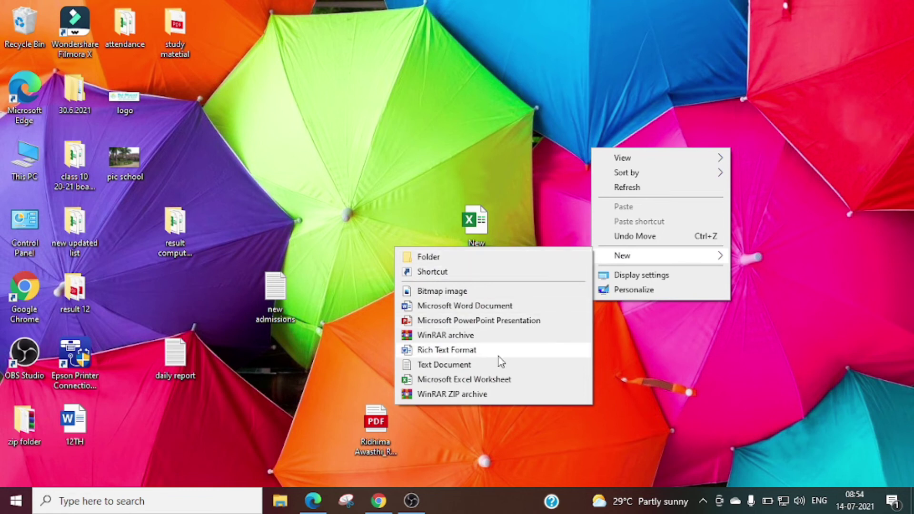
pyautogui.click(438, 260)
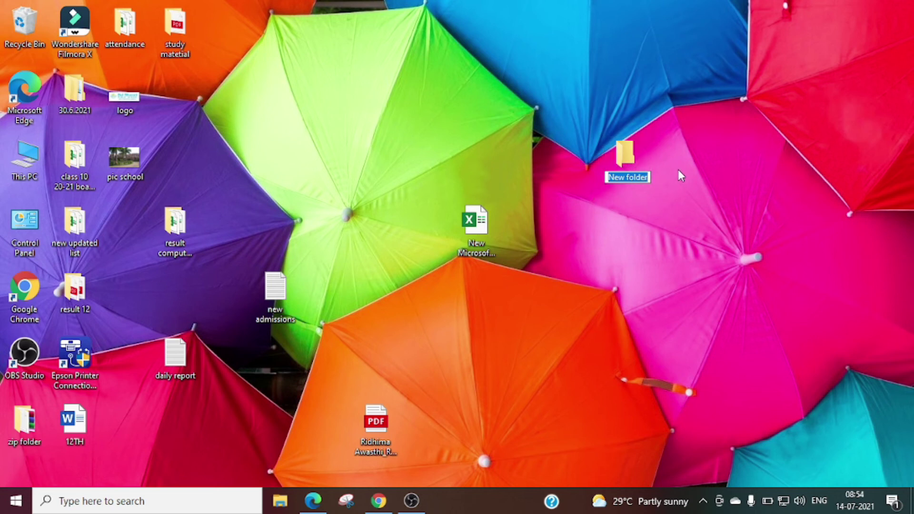
pyautogui.write('MY')
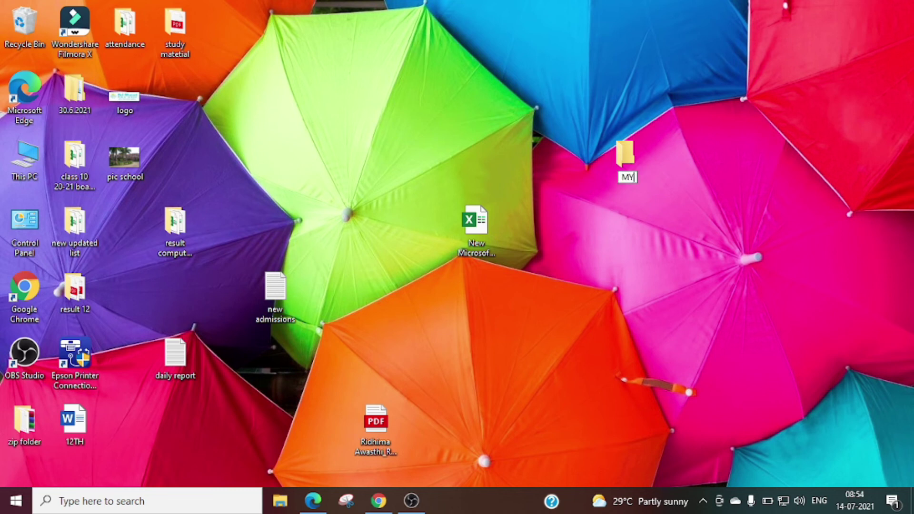
pyautogui.write('FILES')
pyautogui.press('Return')
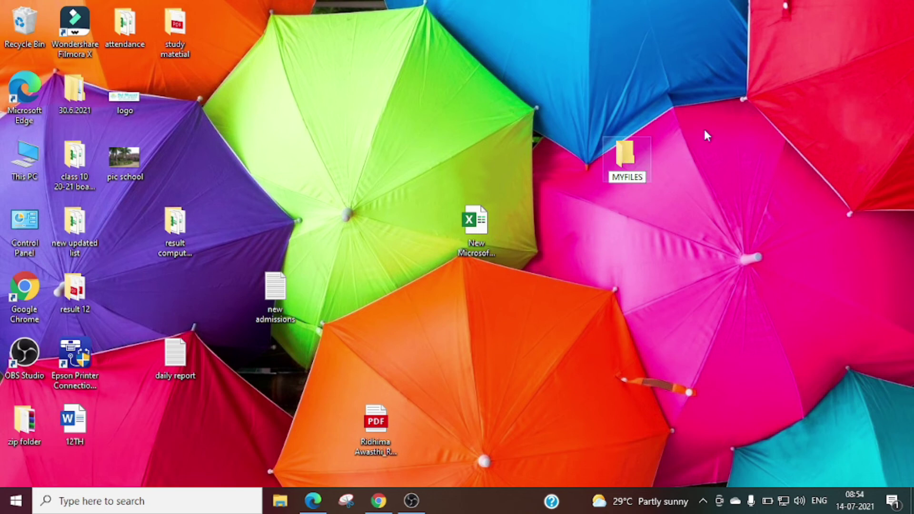
# Step: Open the MYFILES folder and create a subfolder named FFFF inside it
pyautogui.click(624, 153)
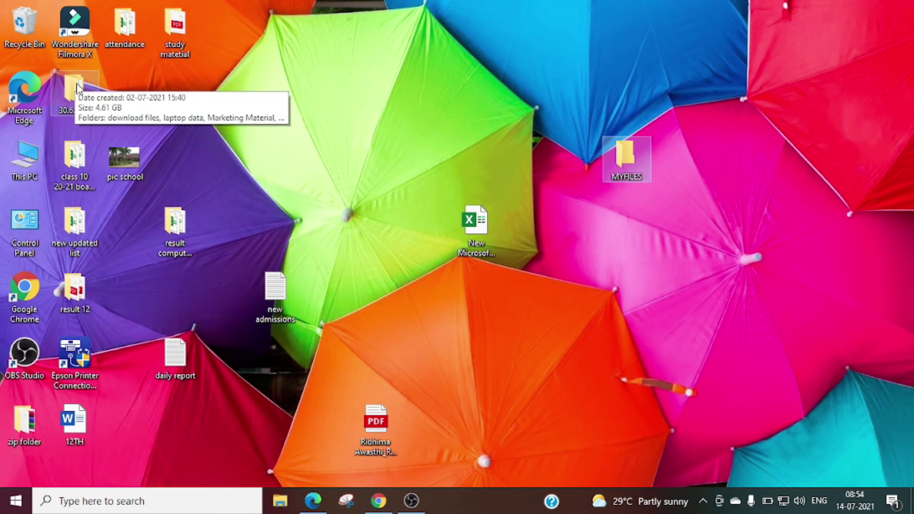
pyautogui.doubleClick(621, 156)
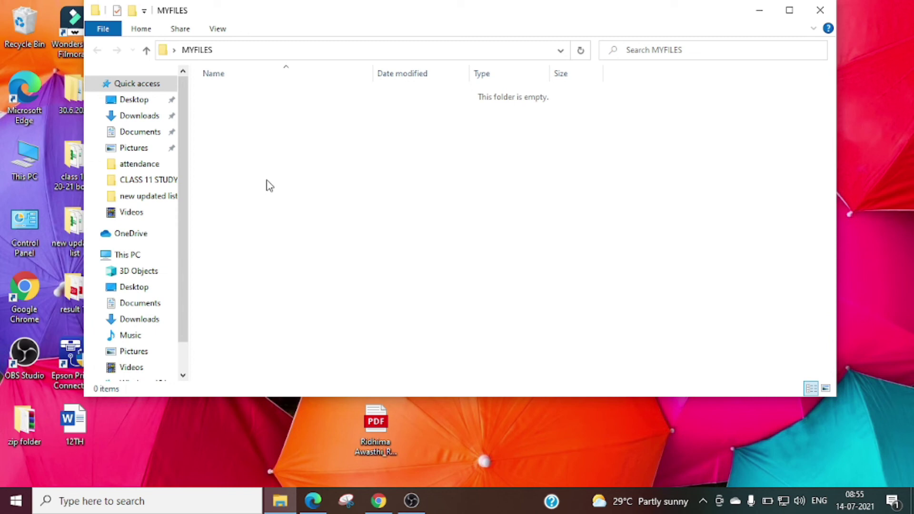
pyautogui.rightClick(279, 155)
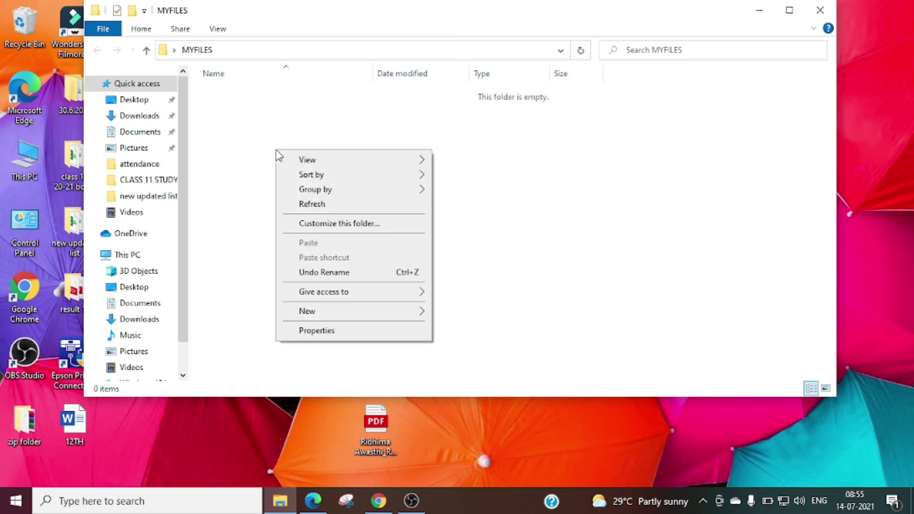
pyautogui.moveTo(353, 312)
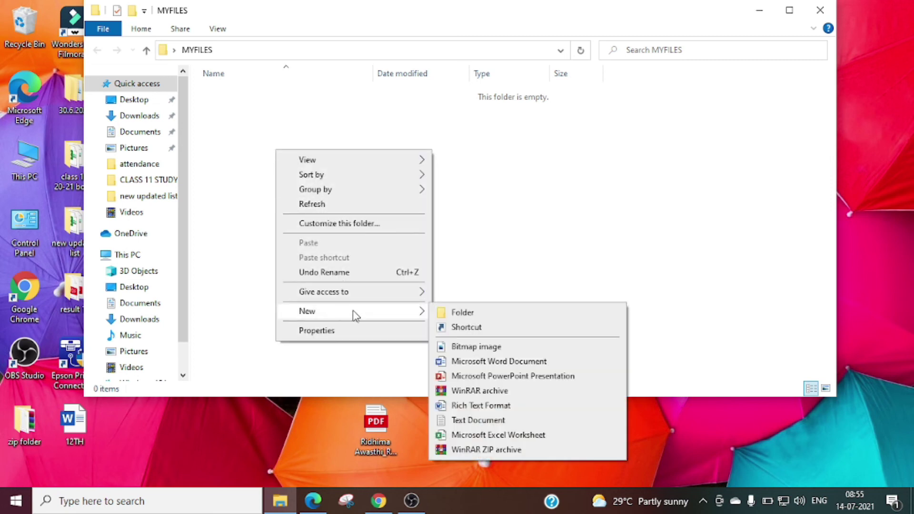
pyautogui.click(459, 312)
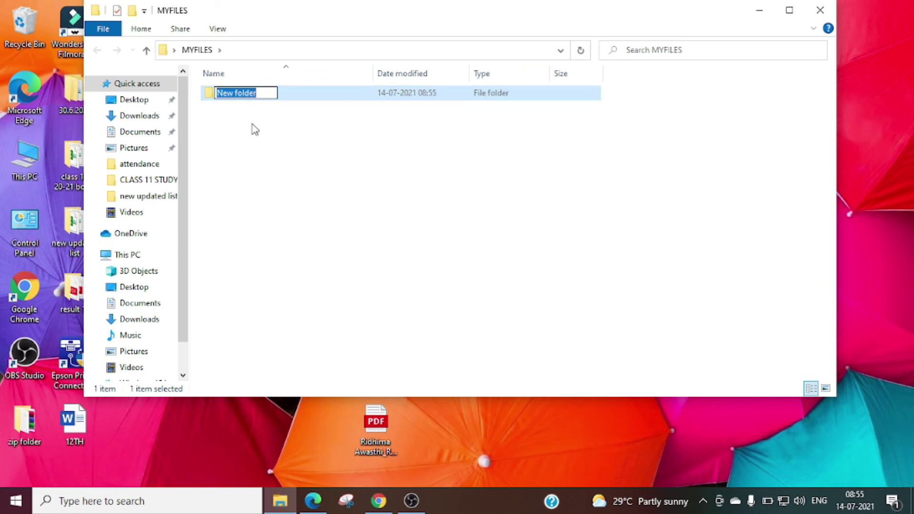
pyautogui.write('FFFF')
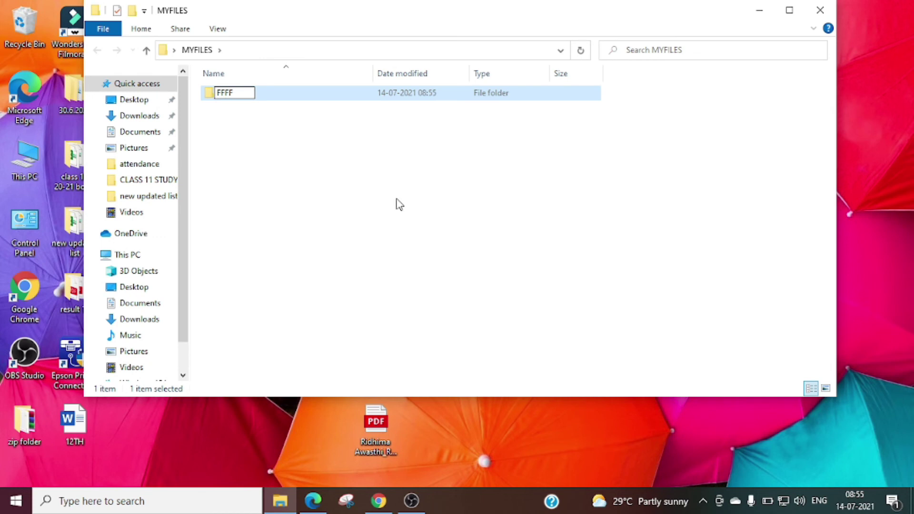
pyautogui.press('Return')
pyautogui.click(398, 202)
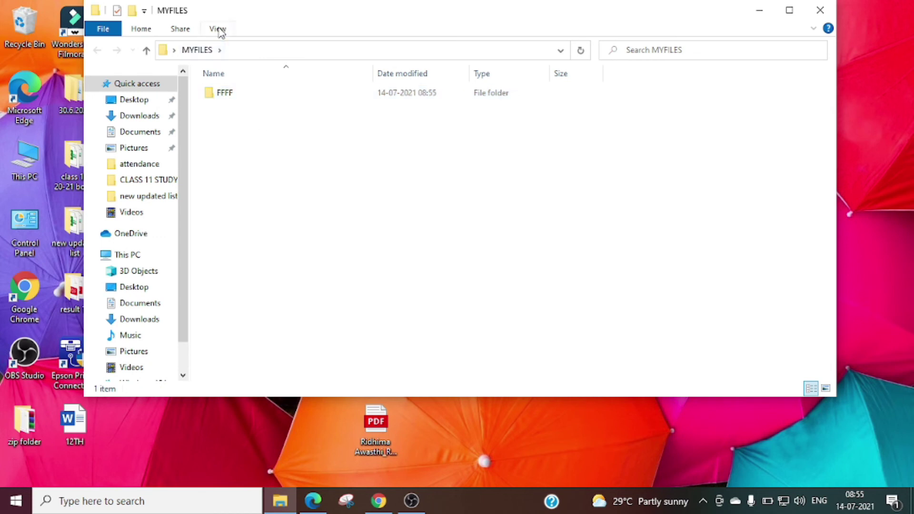
# Step: Look over the view options and folder tree of the MYFILES window, and close the window
pyautogui.click(218, 29)
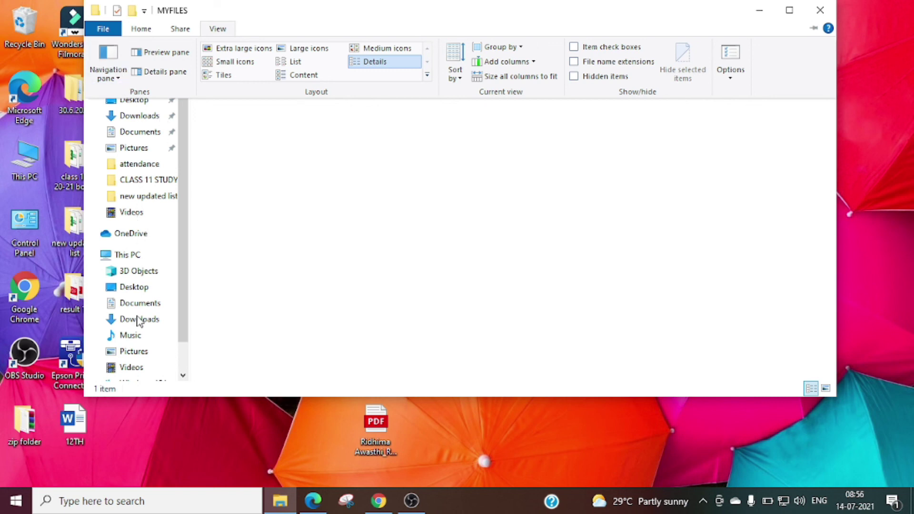
pyautogui.moveTo(185, 252); pyautogui.dragTo(187, 316)
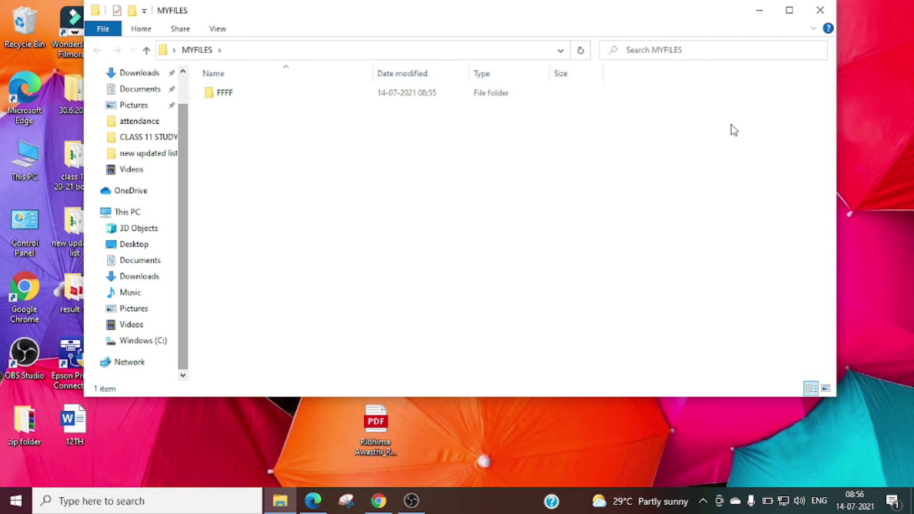
pyautogui.click(823, 12)
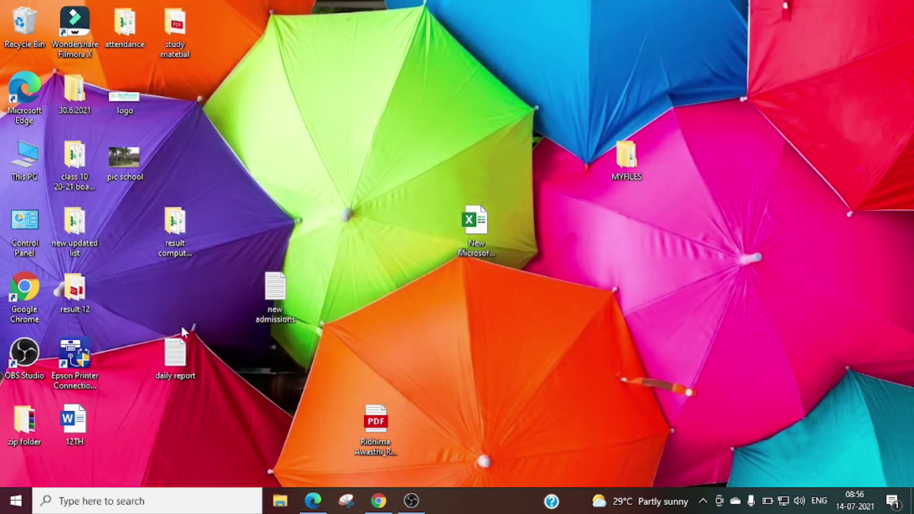
# Step: Examine the alphabetical list of installed programs down to the W entries and return to its beginning
pyautogui.click(16, 501)
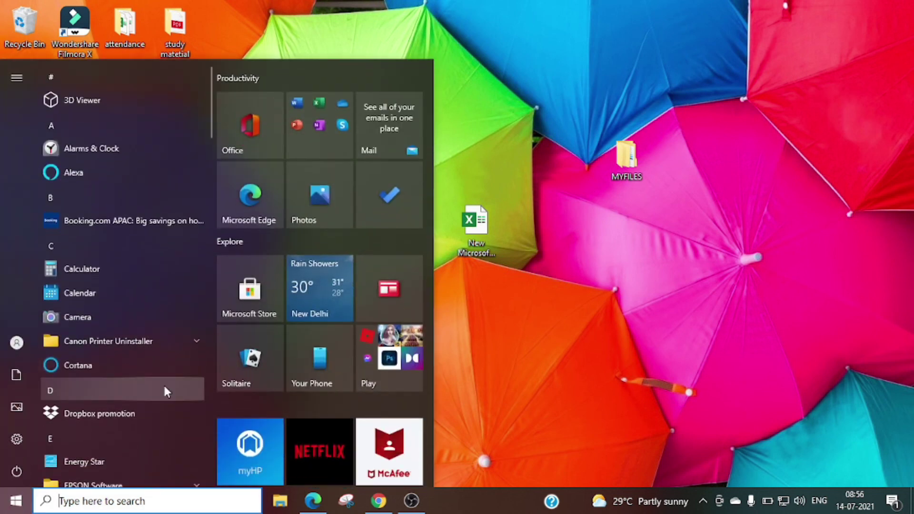
pyautogui.scroll(-4, 163, 383)
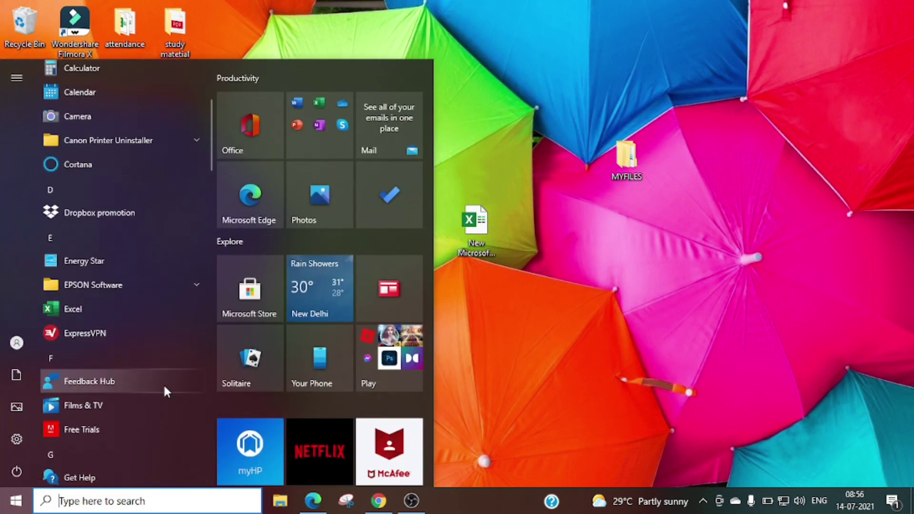
pyautogui.scroll(-1, 165, 387)
pyautogui.scroll(-2, 165, 389)
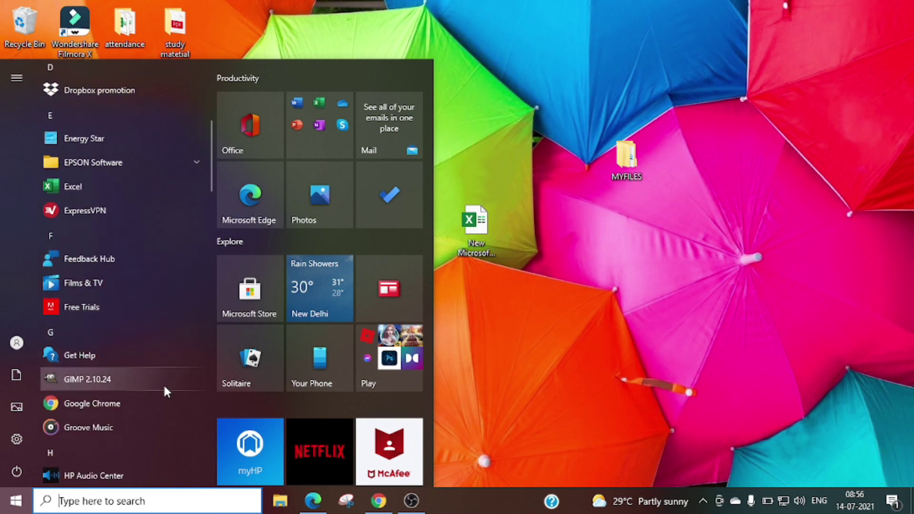
pyautogui.scroll(-1, 164, 386)
pyautogui.scroll(-8, 164, 388)
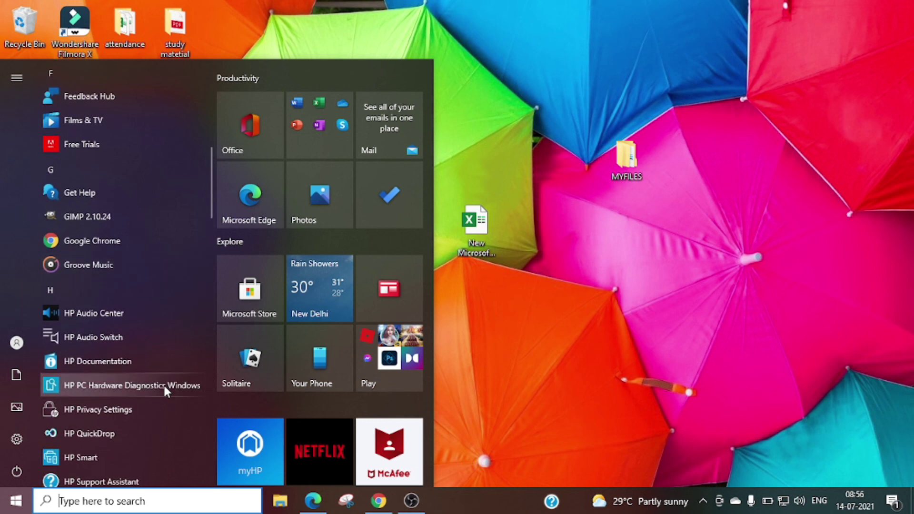
pyautogui.scroll(-5, 164, 391)
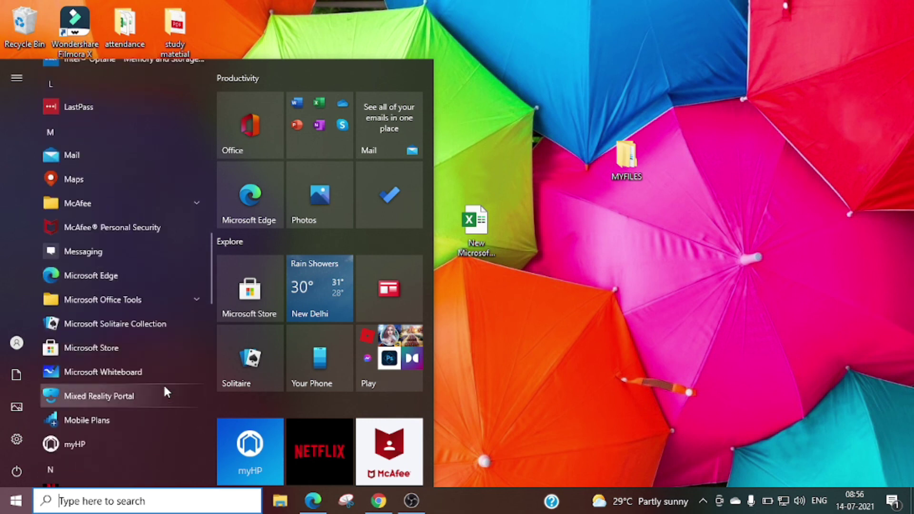
pyautogui.scroll(-12, 162, 384)
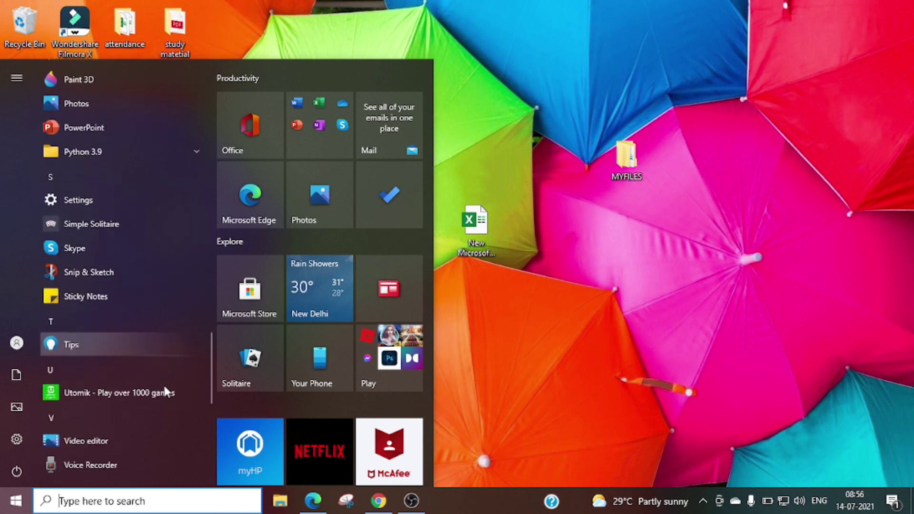
pyautogui.scroll(-1, 164, 391)
pyautogui.scroll(-4, 165, 392)
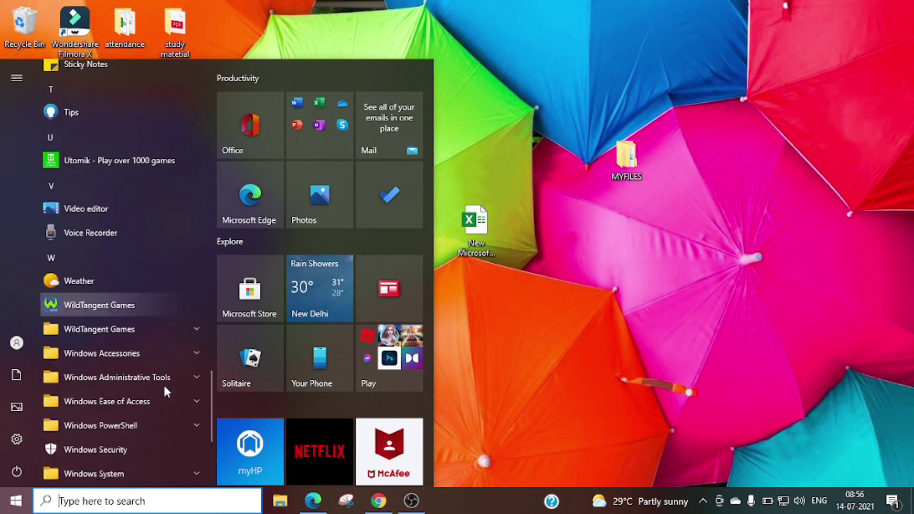
pyautogui.scroll(-4, 165, 390)
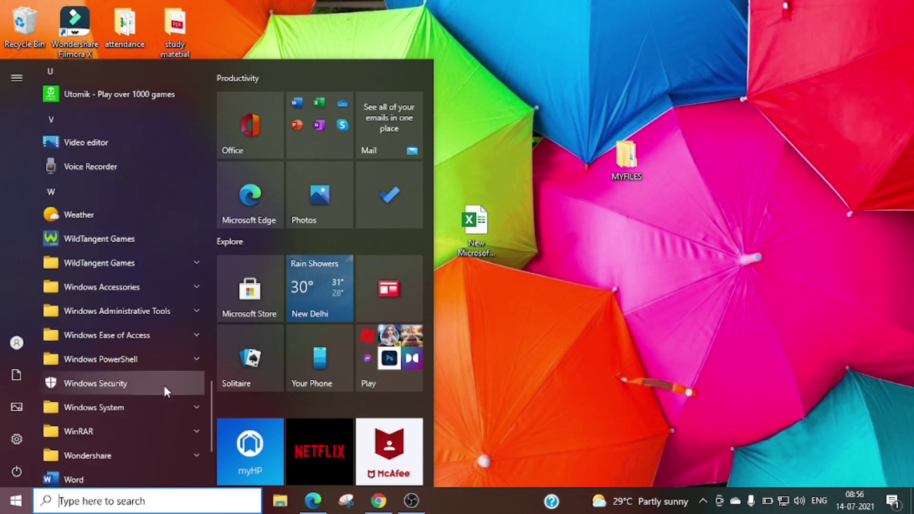
pyautogui.scroll(-1, 164, 384)
pyautogui.scroll(10, 163, 384)
pyautogui.scroll(20, 164, 387)
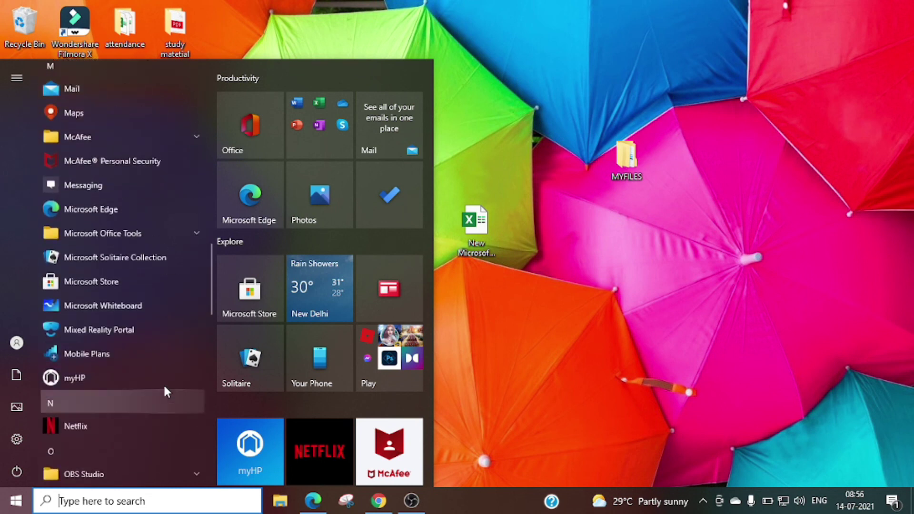
pyautogui.scroll(5, 164, 389)
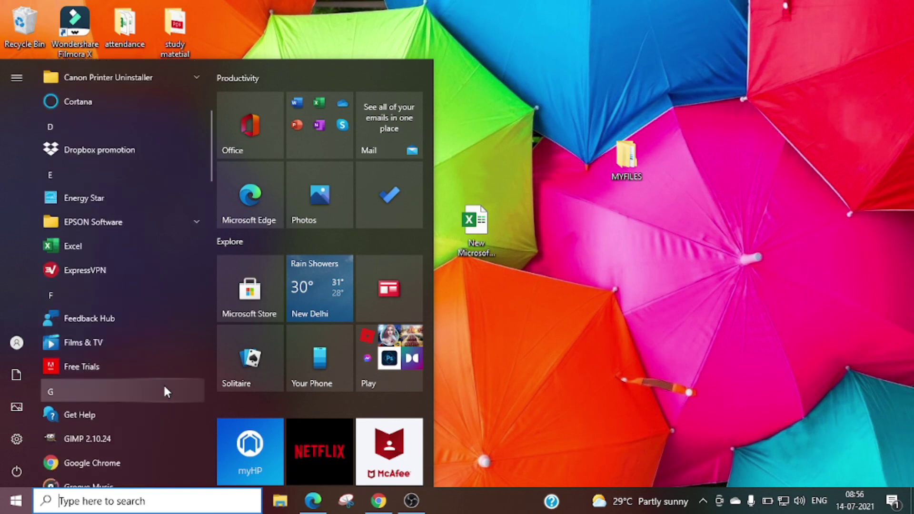
pyautogui.scroll(5, 164, 388)
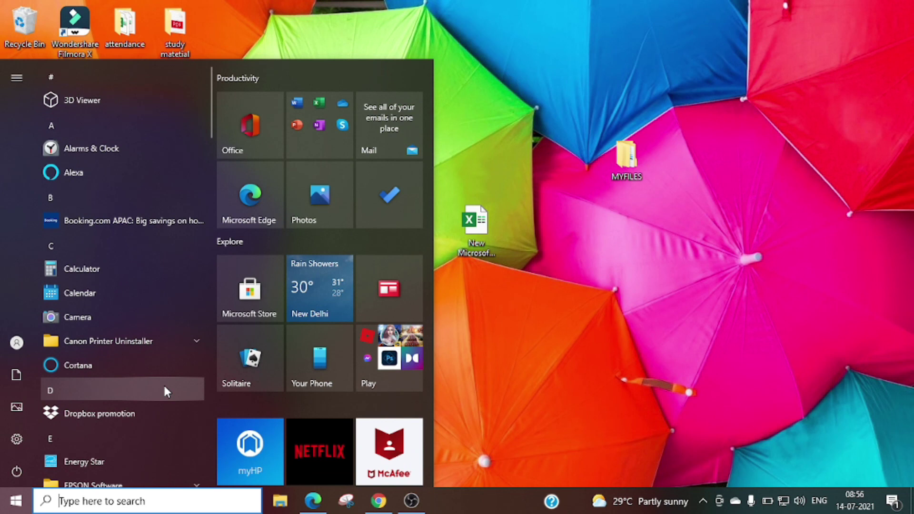
# Step: Search Windows for EXPLO, open File Explorer from the matching apps and maximize its window
pyautogui.click(133, 505)
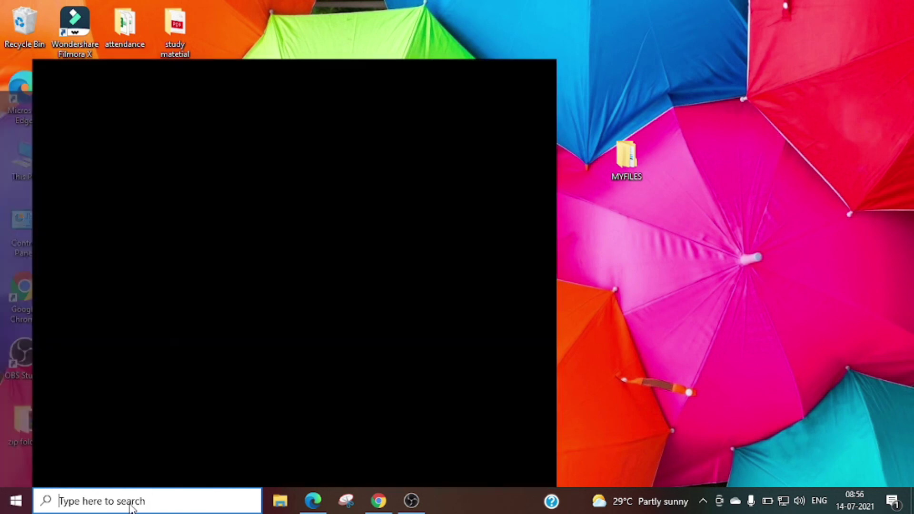
pyautogui.write('EXPLO')
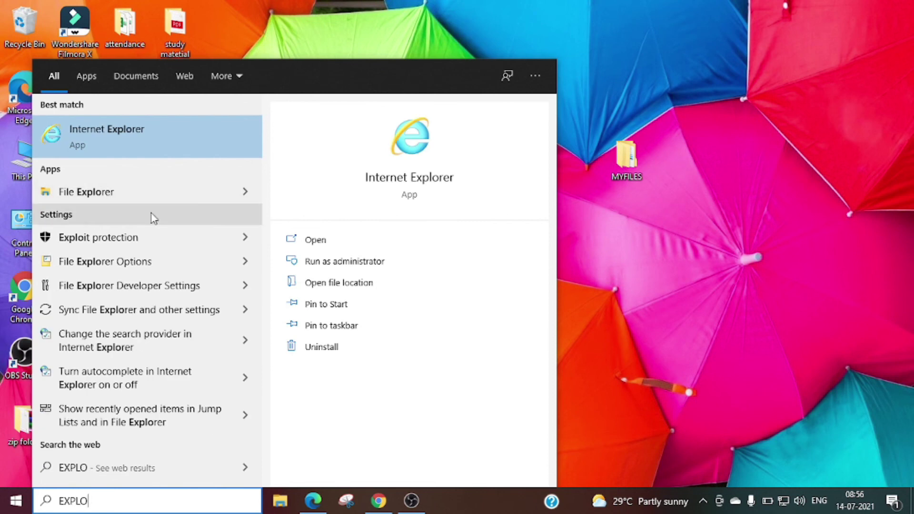
pyautogui.click(80, 193)
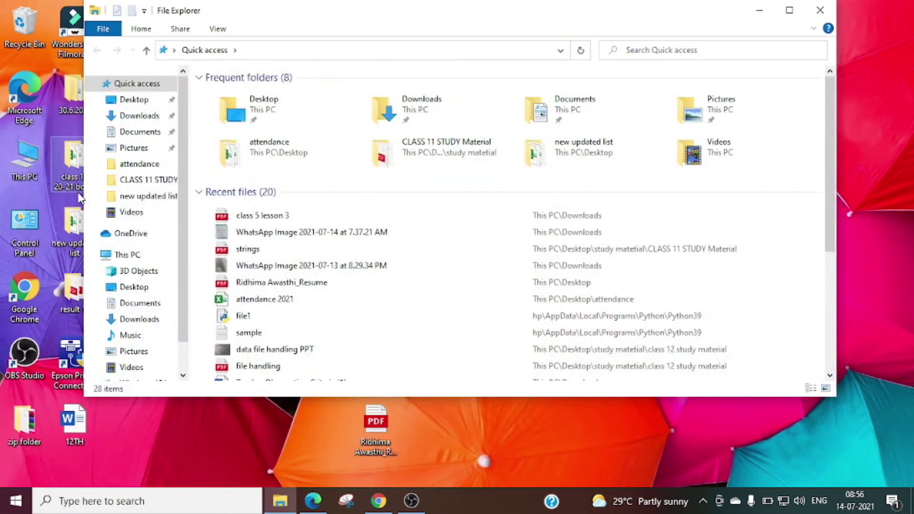
pyautogui.click(790, 10)
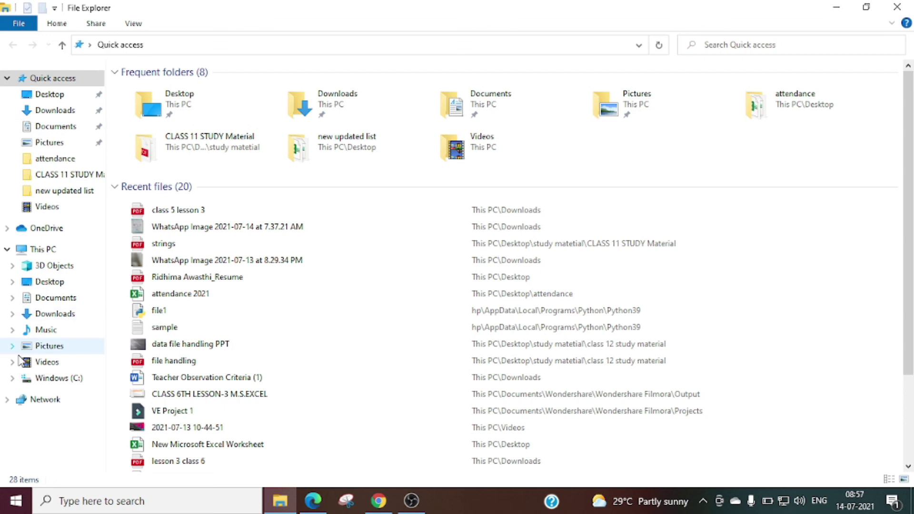
# Step: Collapse and re-expand the This PC tree to examine its folders and drives, and close File Explorer
pyautogui.click(8, 250)
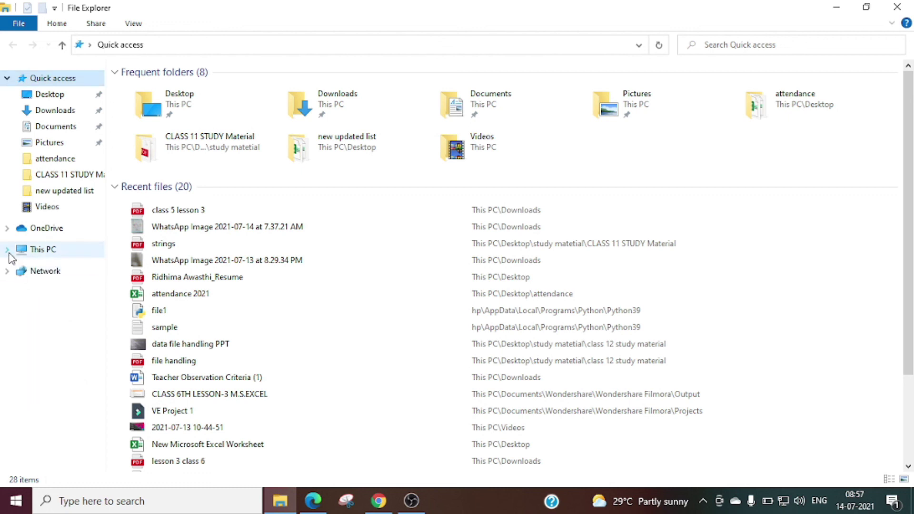
pyautogui.click(8, 250)
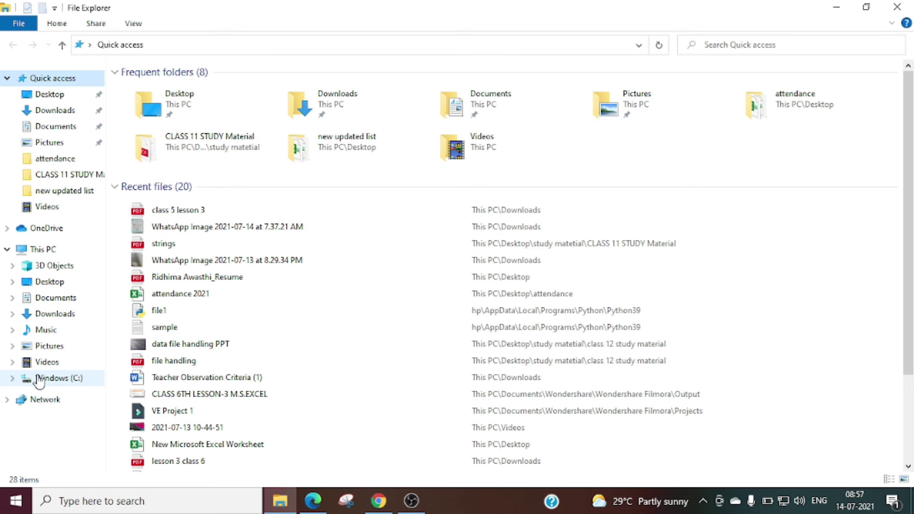
pyautogui.click(897, 8)
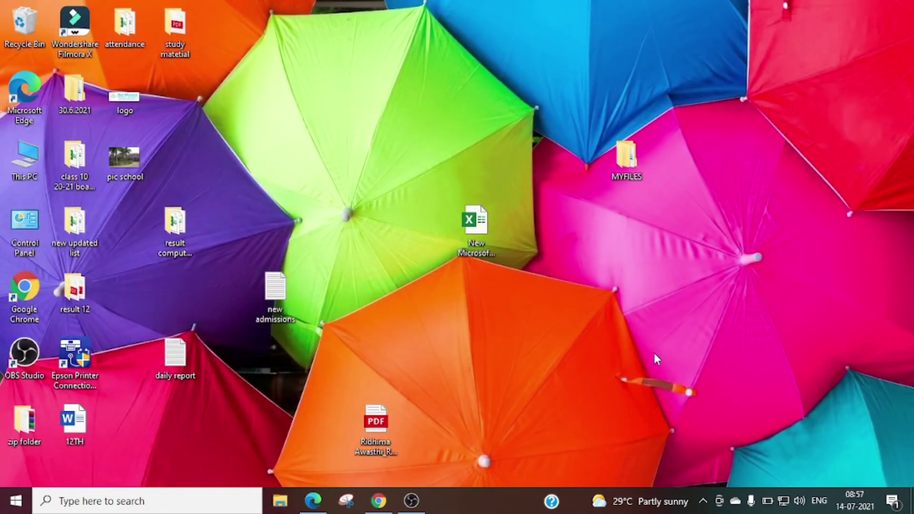